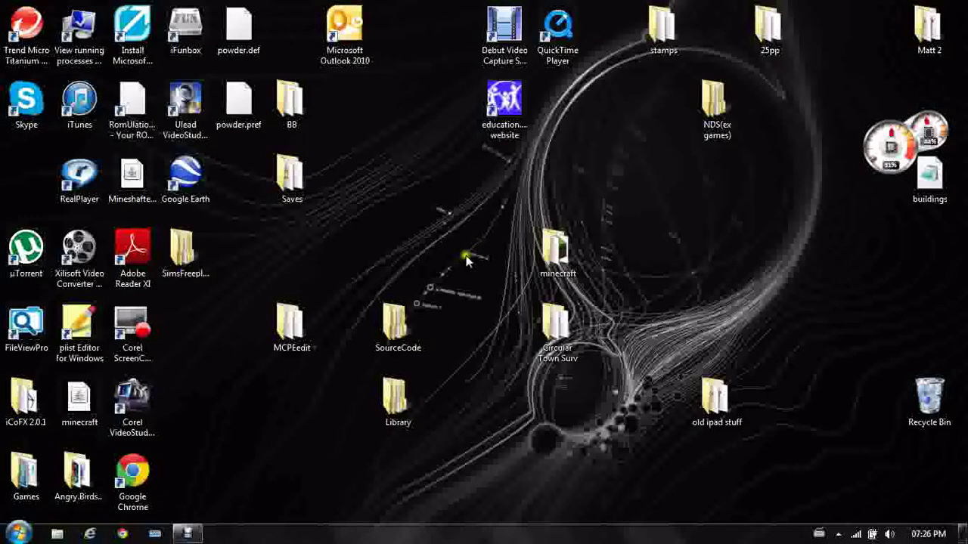
Open the 25pp desktop folder in Explorer to view its files, then close it.
{"action": "left_click", "coordinate": [251, 422]}
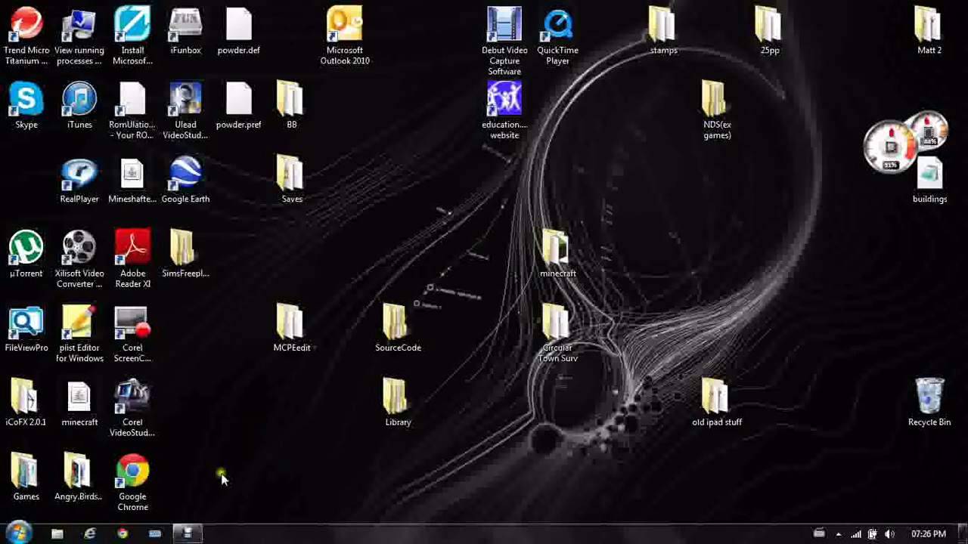
{"action": "mouse_move", "coordinate": [188, 534]}
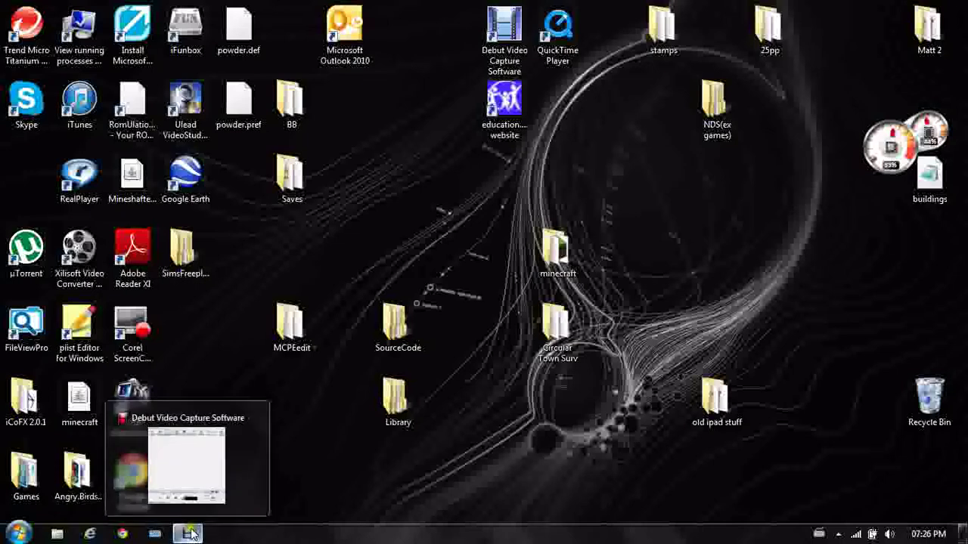
{"action": "left_click", "coordinate": [365, 462]}
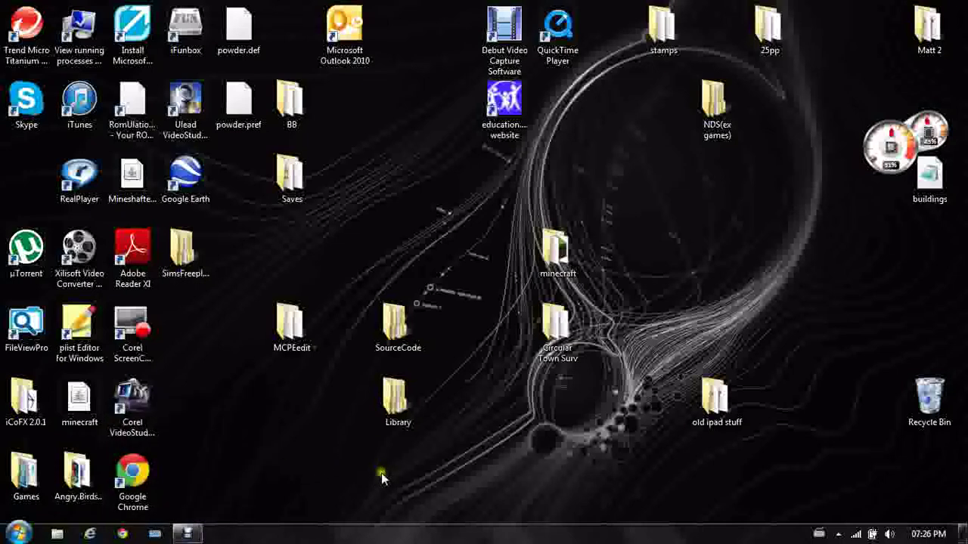
{"action": "double_click", "coordinate": [769, 57]}
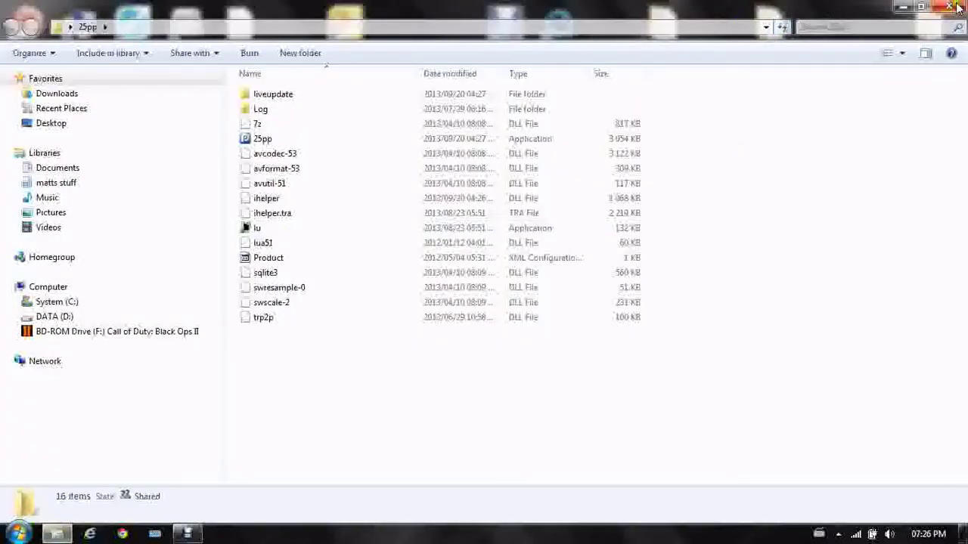
{"action": "left_click", "coordinate": [959, 8]}
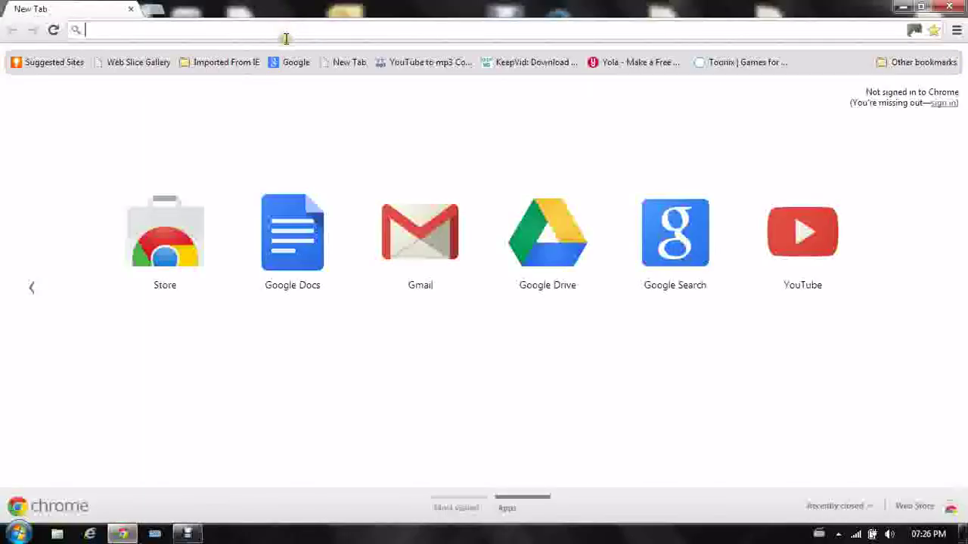
Visit mattsmousepad.yolasite.com's Download page with the two 25pp rar parts, then minimise Chrome.
{"action": "type", "text": "mattsmou"}
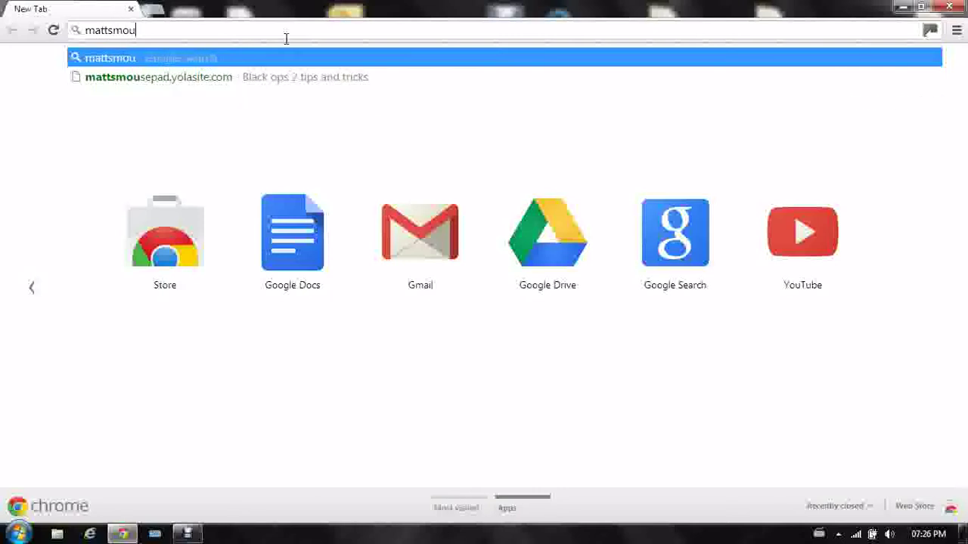
{"action": "type", "text": "sepad"}
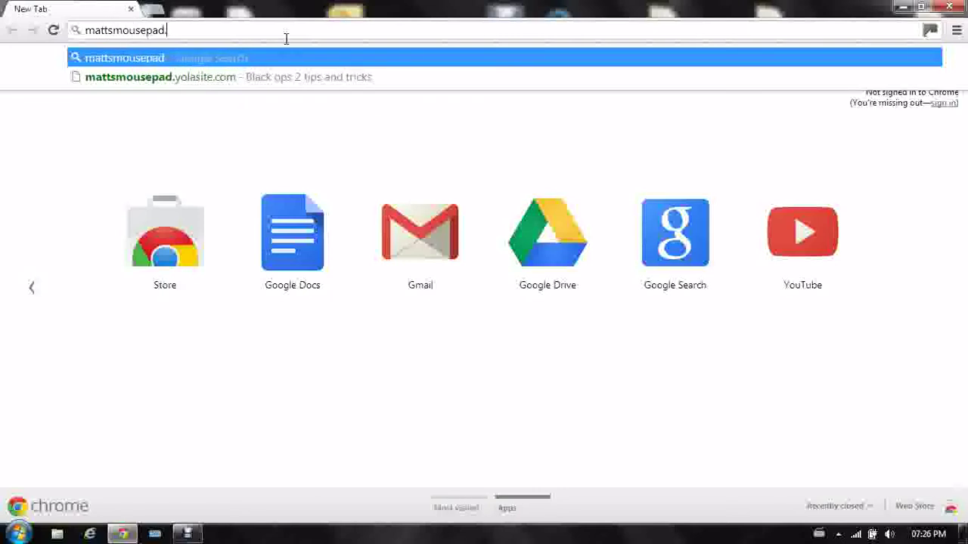
{"action": "type", "text": ".yola"}
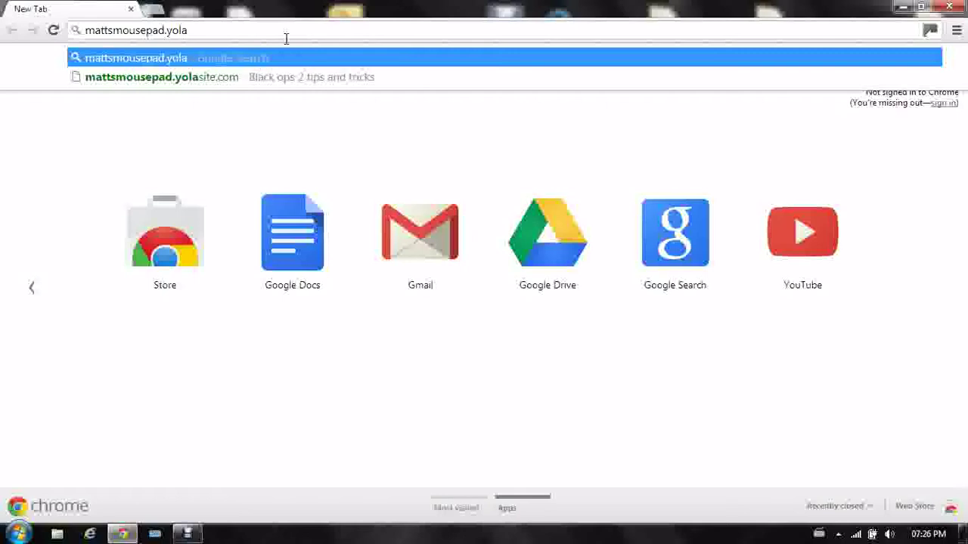
{"action": "type", "text": "site.com"}
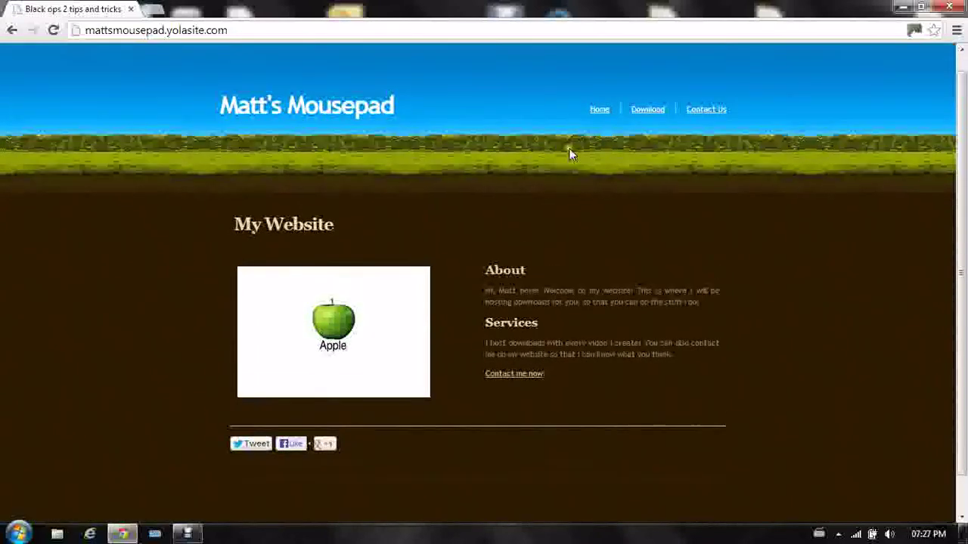
{"action": "left_click", "coordinate": [652, 109]}
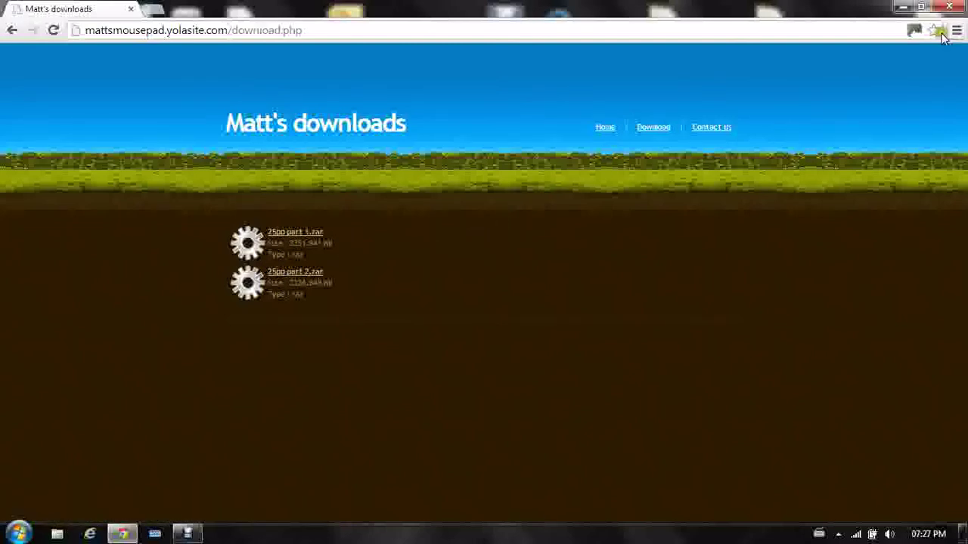
{"action": "left_click", "coordinate": [902, 6]}
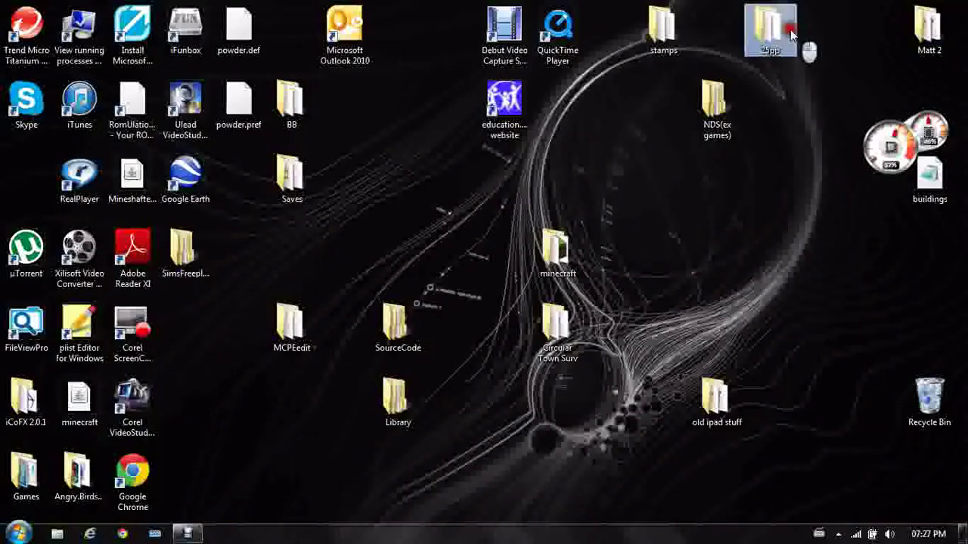
Open the 25pp folder, select and deselect its files, then close it.
{"action": "double_click", "coordinate": [794, 38]}
{"action": "mouse_move", "coordinate": [458, 408]}
{"action": "left_mouse_down"}
{"action": "mouse_move", "coordinate": [457, 166]}
{"action": "mouse_move", "coordinate": [712, 80]}
{"action": "left_mouse_up"}
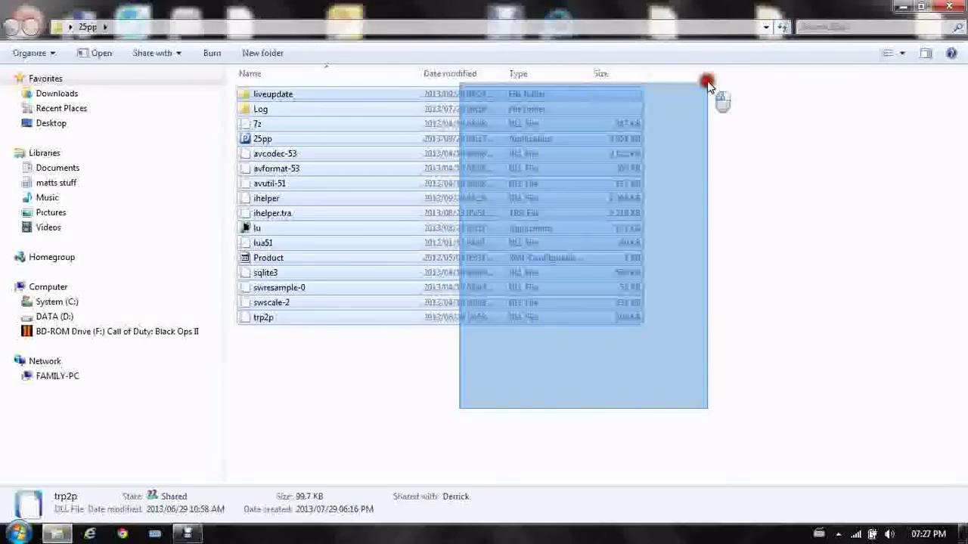
{"action": "left_click", "coordinate": [788, 123]}
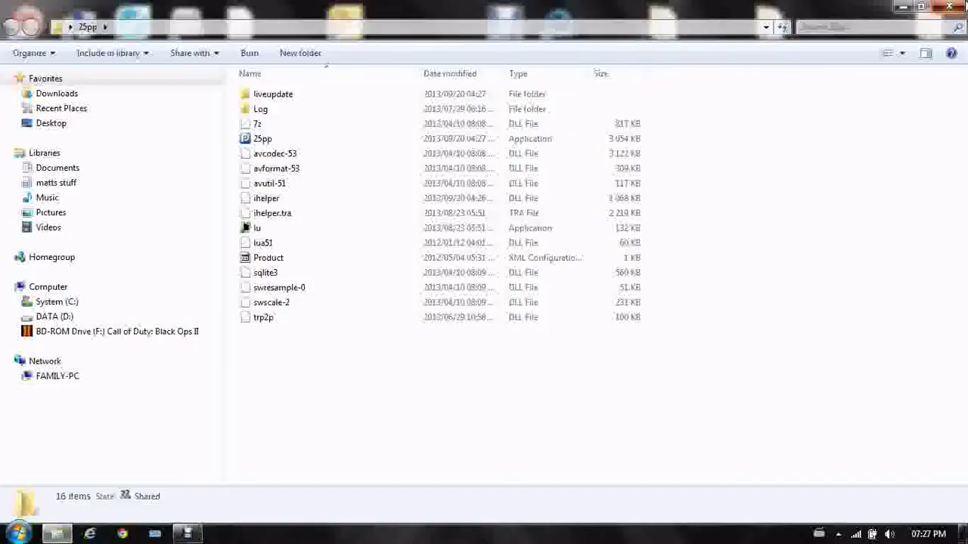
{"action": "left_click", "coordinate": [902, 7]}
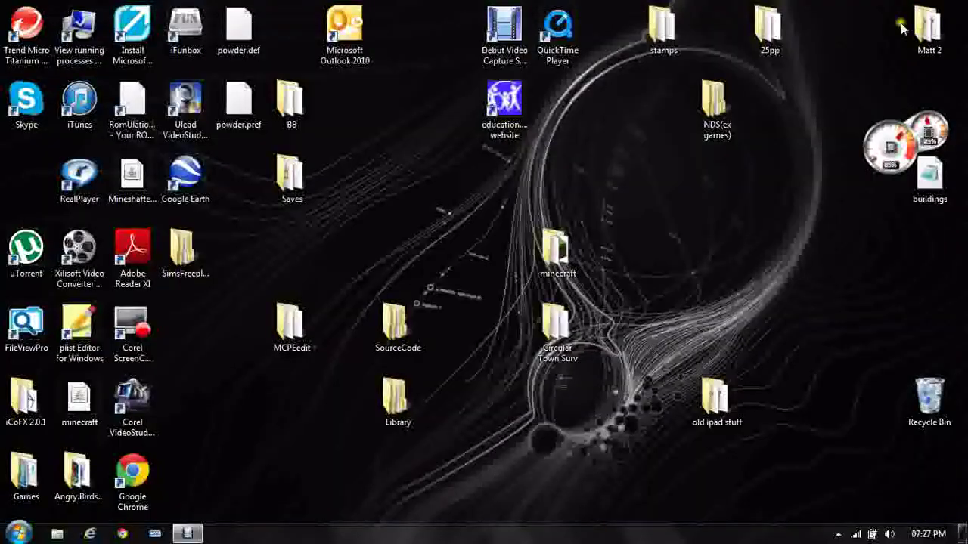
Reopen the 25pp folder and launch the 25pp application.
{"action": "double_click", "coordinate": [783, 42]}
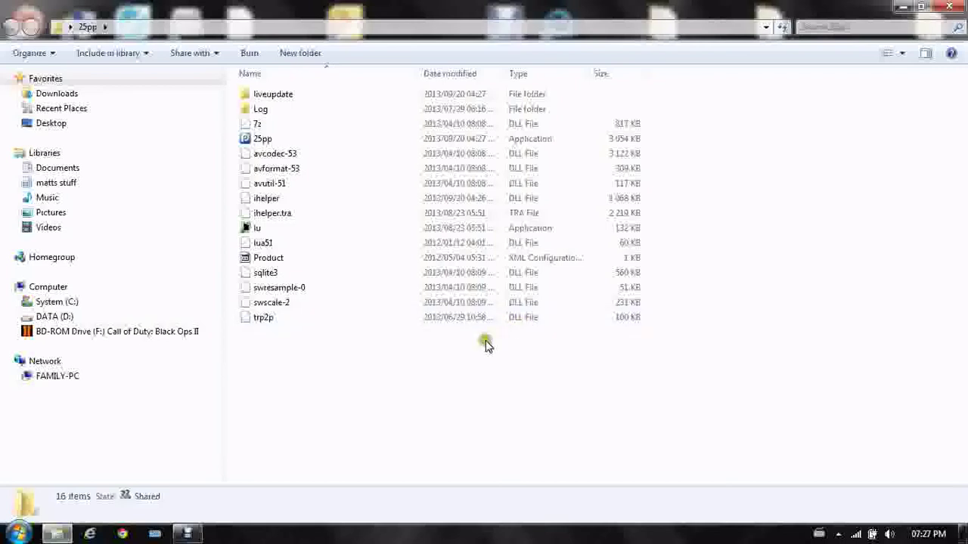
{"action": "double_click", "coordinate": [273, 139]}
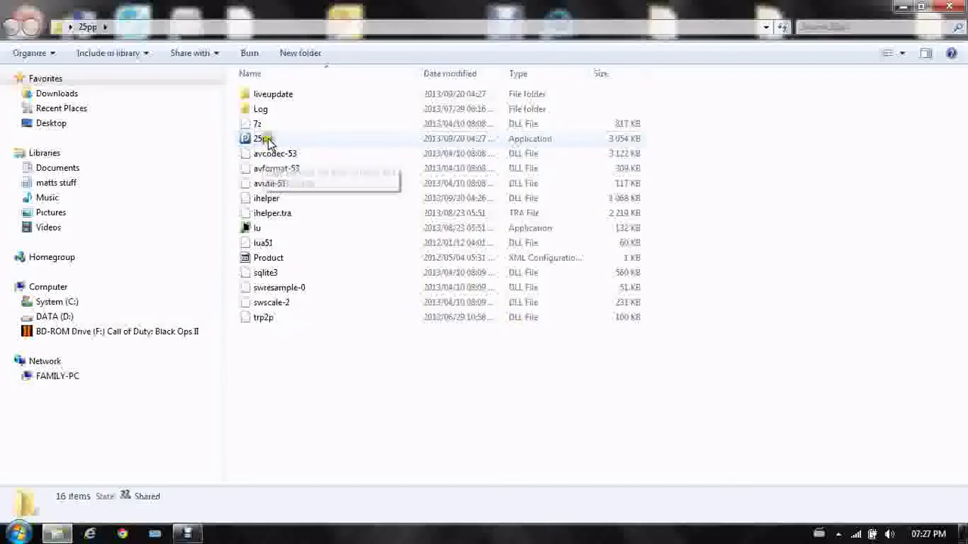
{"action": "left_click", "coordinate": [297, 144]}
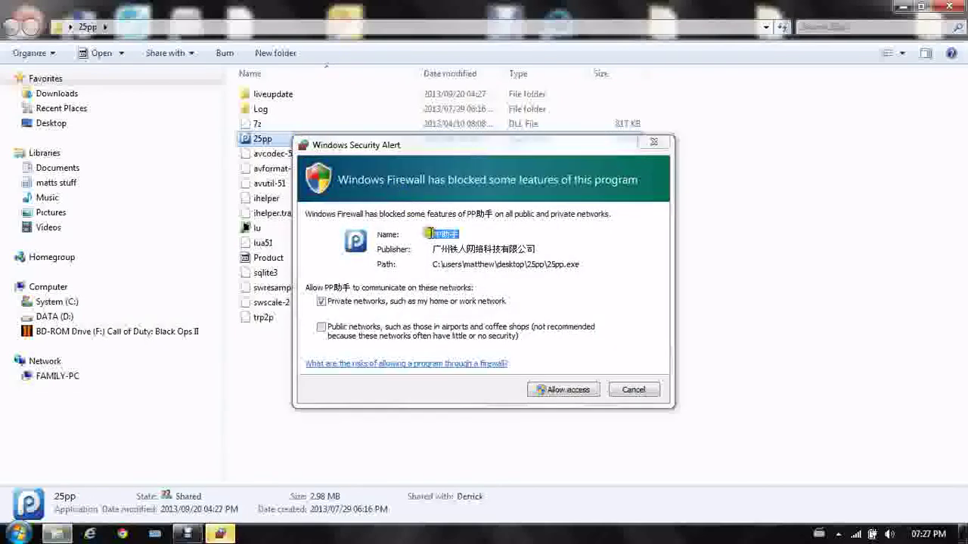
Allow PP助手 through Windows Firewall on private networks.
{"action": "left_click", "coordinate": [546, 392]}
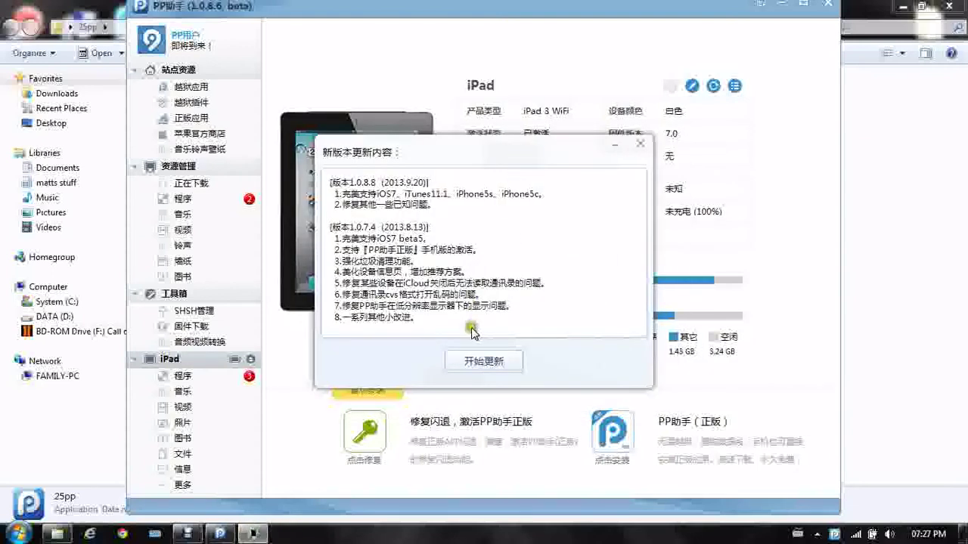
Dismiss the update notes, go to the 正版应用 section, and maximise PP助手.
{"action": "left_click", "coordinate": [641, 143]}
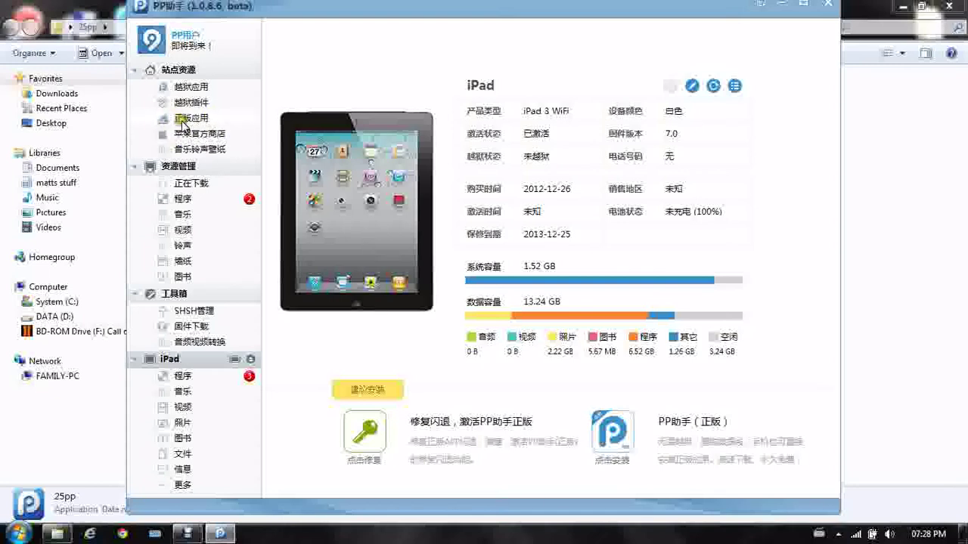
{"action": "left_click", "coordinate": [181, 121]}
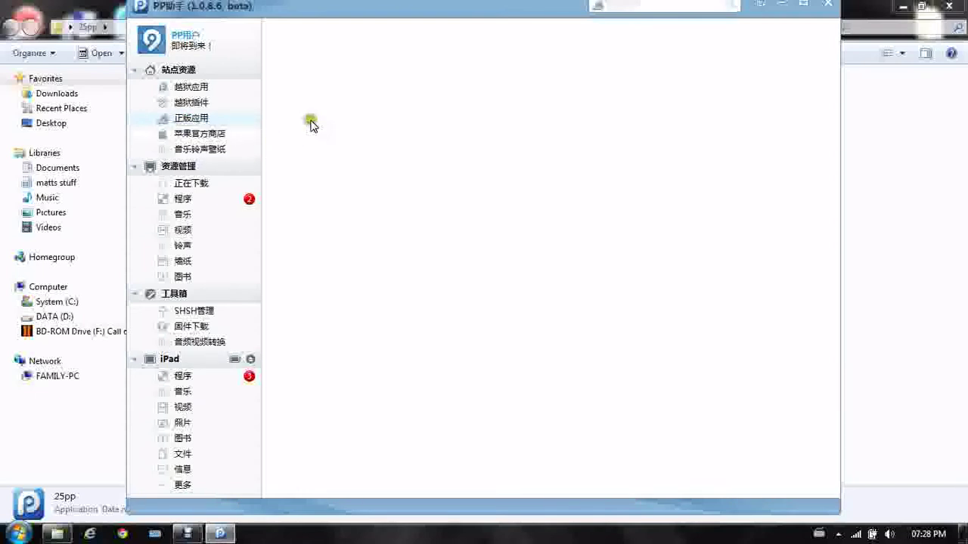
{"action": "left_click", "coordinate": [804, 6]}
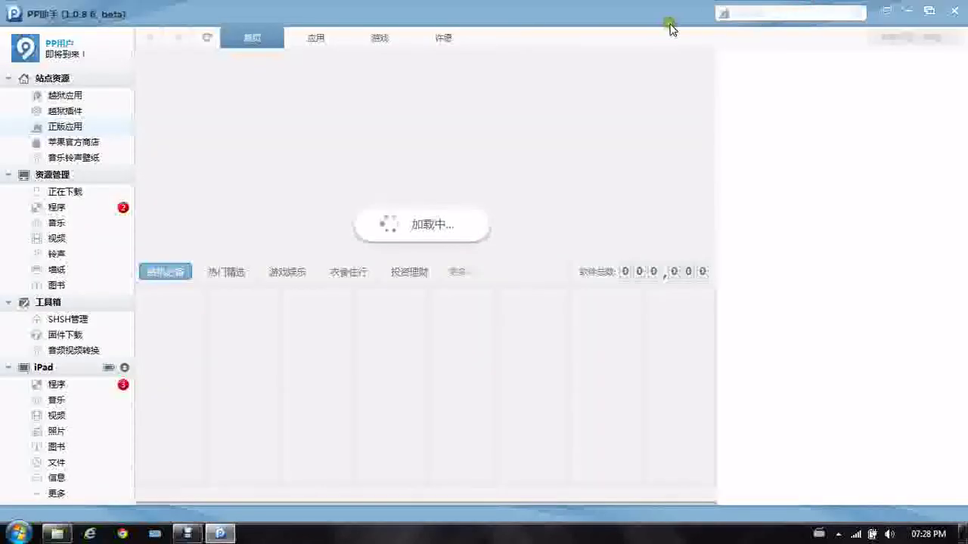
Search the PP助手 app store for 'infinity blade'.
{"action": "left_click", "coordinate": [743, 12]}
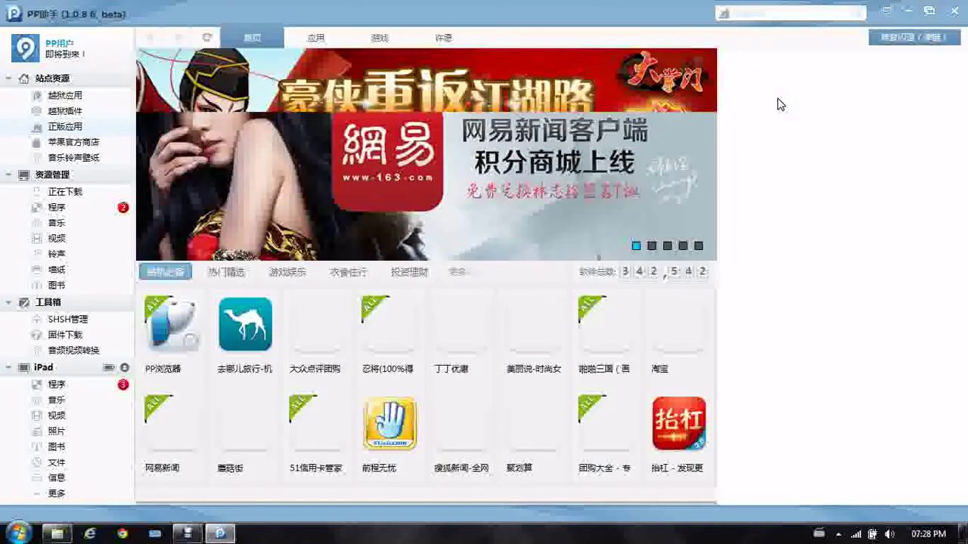
{"action": "left_click", "coordinate": [780, 15]}
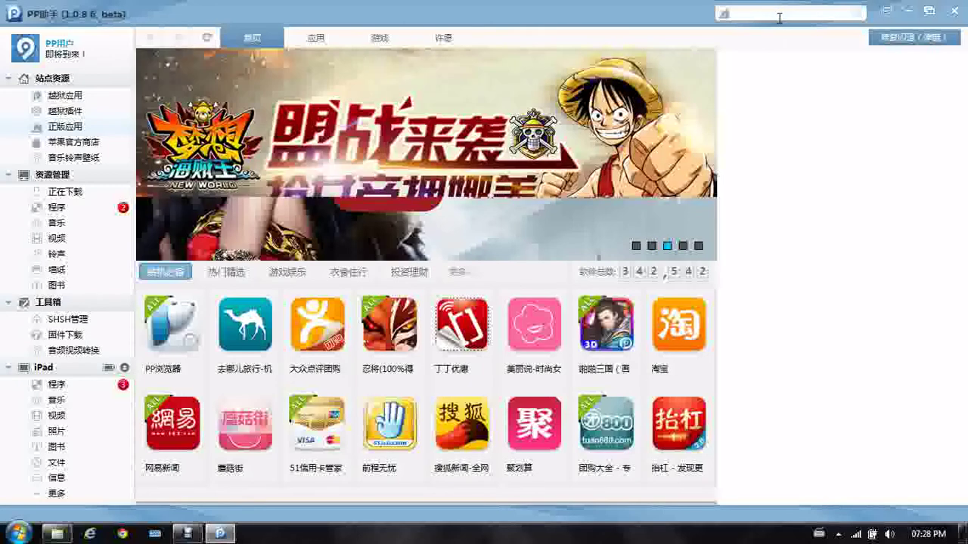
{"action": "type", "text": "infi"}
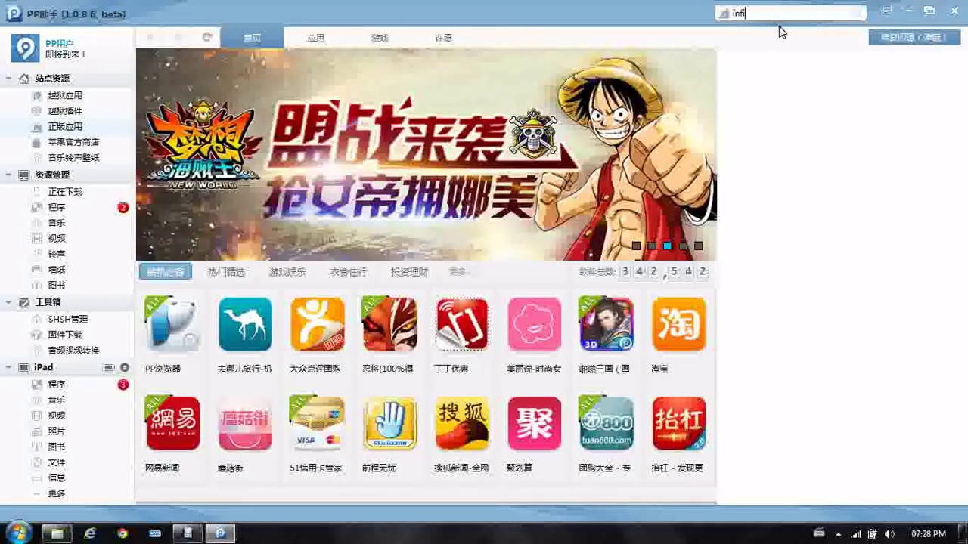
{"action": "type", "text": "nity blade"}
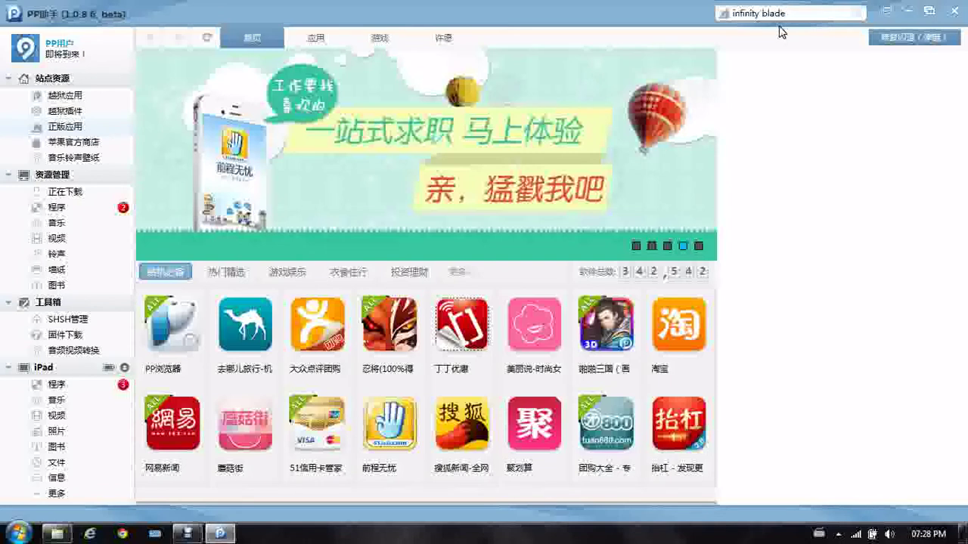
{"action": "key", "text": "Return"}
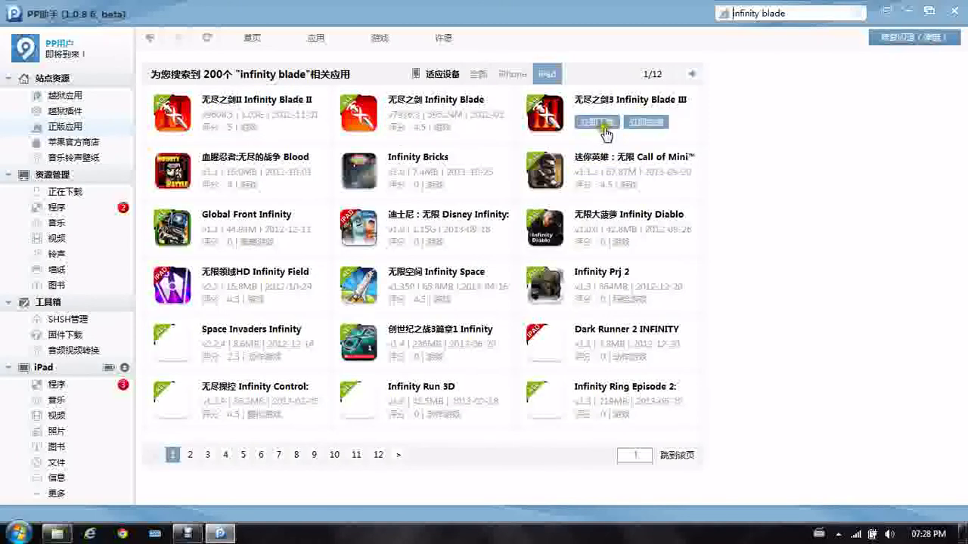
{"action": "mouse_move", "coordinate": [611, 113]}
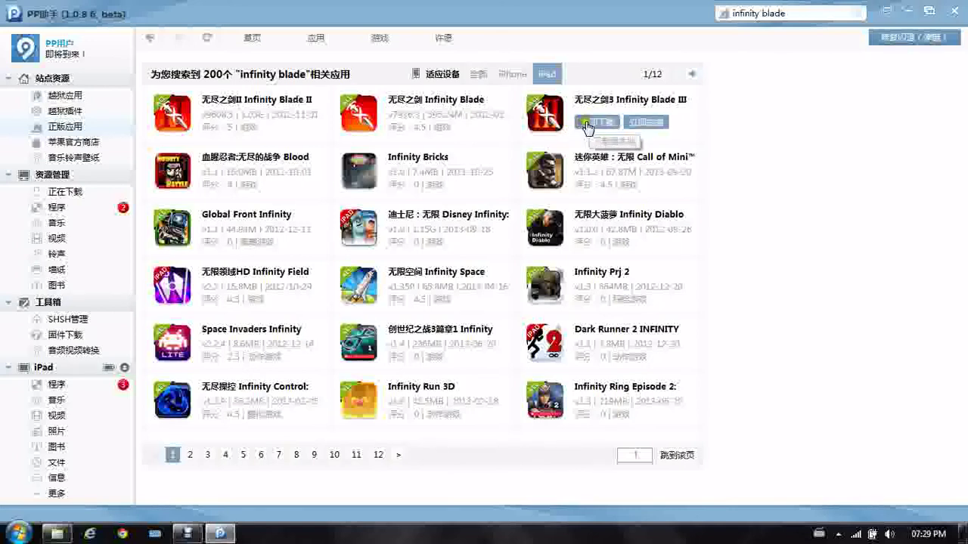
Download Infinity Blade III, then check in-progress downloads and the downloaded-apps library.
{"action": "left_click", "coordinate": [630, 121]}
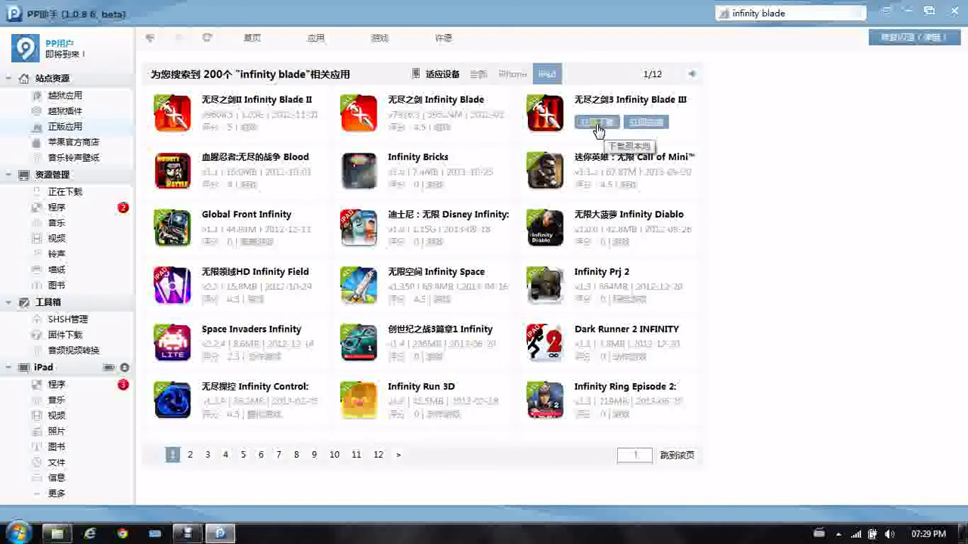
{"action": "left_click", "coordinate": [789, 161]}
{"action": "left_click", "coordinate": [60, 192]}
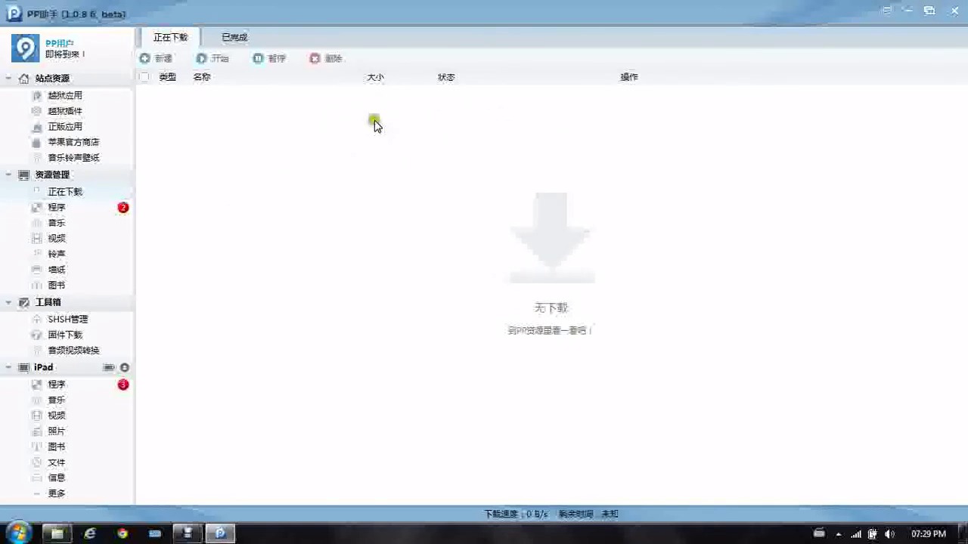
{"action": "left_click", "coordinate": [96, 209]}
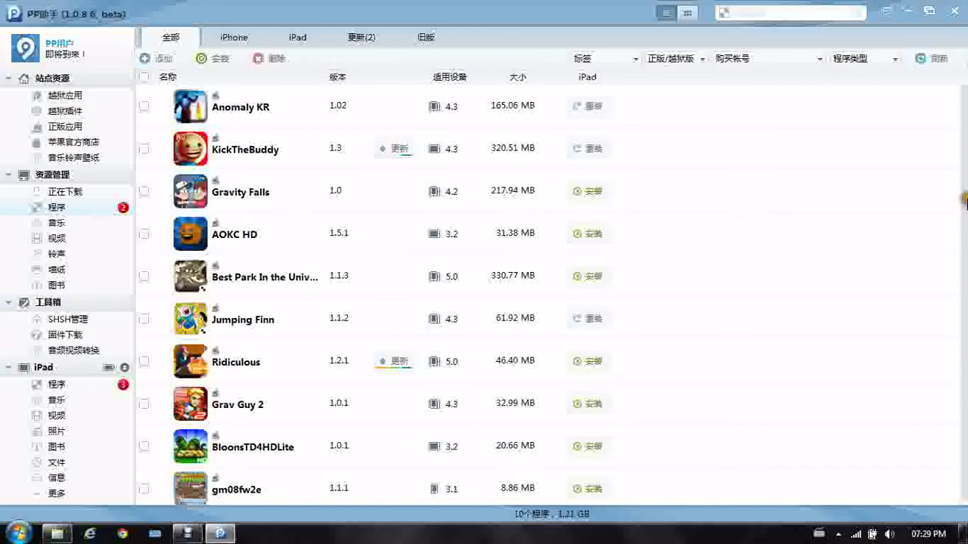
Browse the local apps (Anomaly KR, AOKC HD, Ridiculous, Best Park) and install Gravity Falls.
{"action": "left_click", "coordinate": [319, 119]}
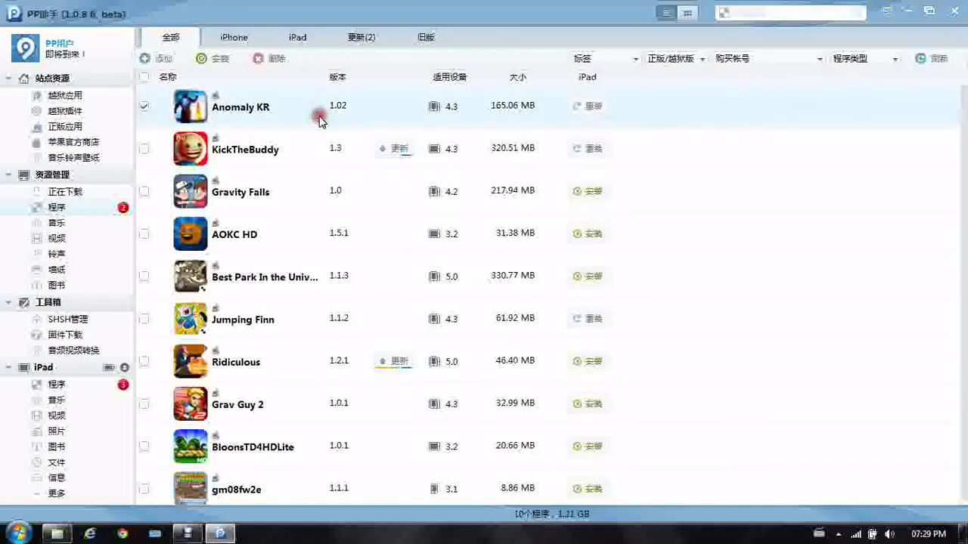
{"action": "left_click", "coordinate": [264, 112]}
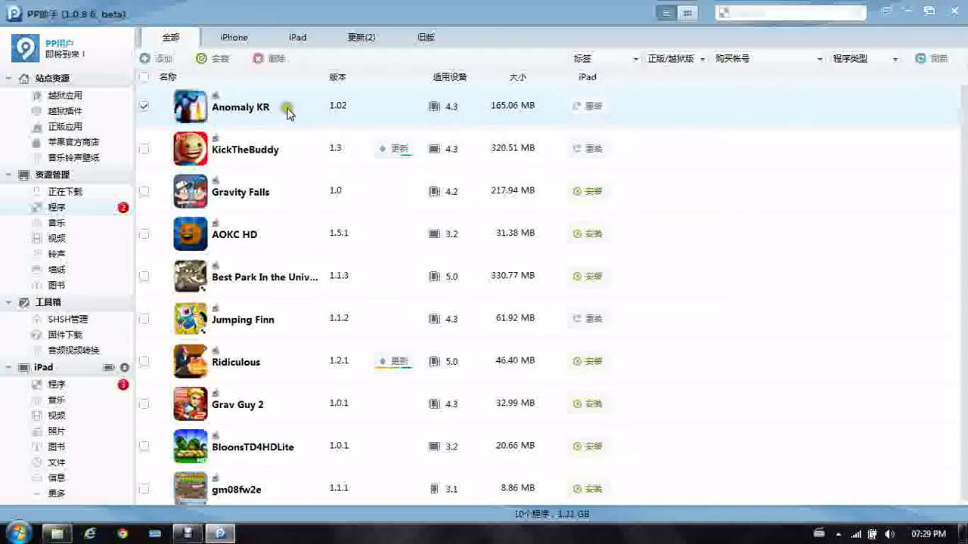
{"action": "left_click", "coordinate": [803, 235]}
{"action": "left_click", "coordinate": [793, 378]}
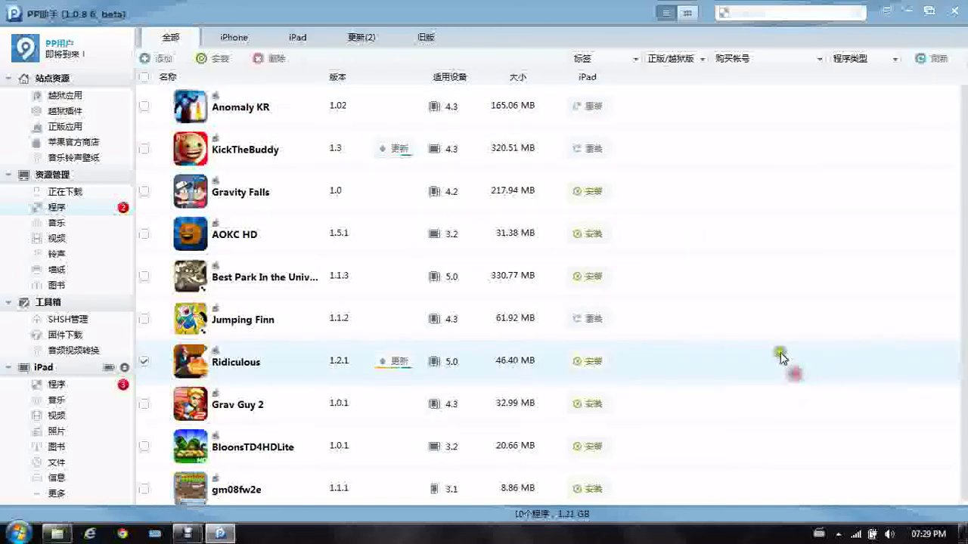
{"action": "left_click", "coordinate": [752, 273]}
{"action": "left_click", "coordinate": [718, 202]}
{"action": "left_click", "coordinate": [597, 194]}
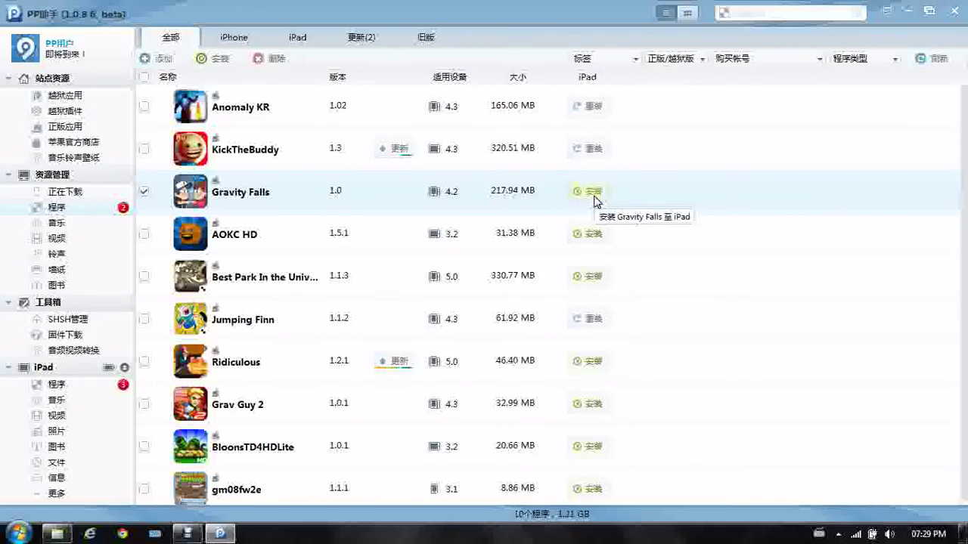
{"action": "left_click", "coordinate": [594, 198]}
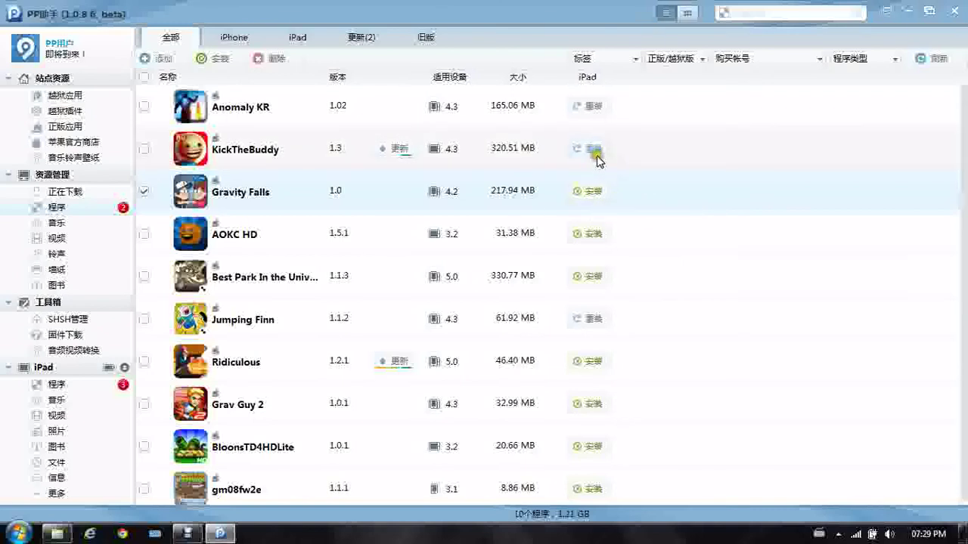
Select KickTheBuddy, view the iPad's apps, and return to the infinity blade results.
{"action": "left_click", "coordinate": [536, 146]}
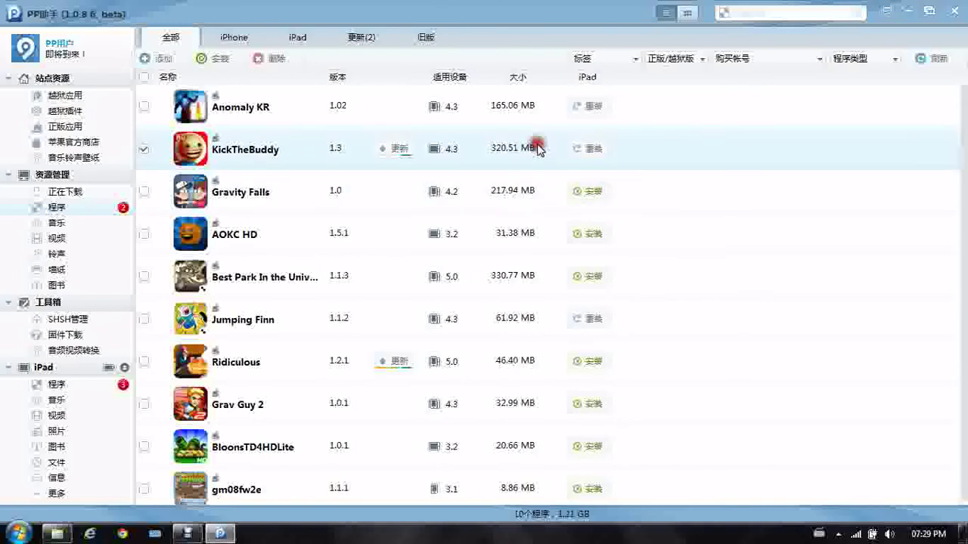
{"action": "left_click", "coordinate": [80, 385]}
{"action": "left_click", "coordinate": [76, 125]}
{"action": "type", "text": "infinity blade"}
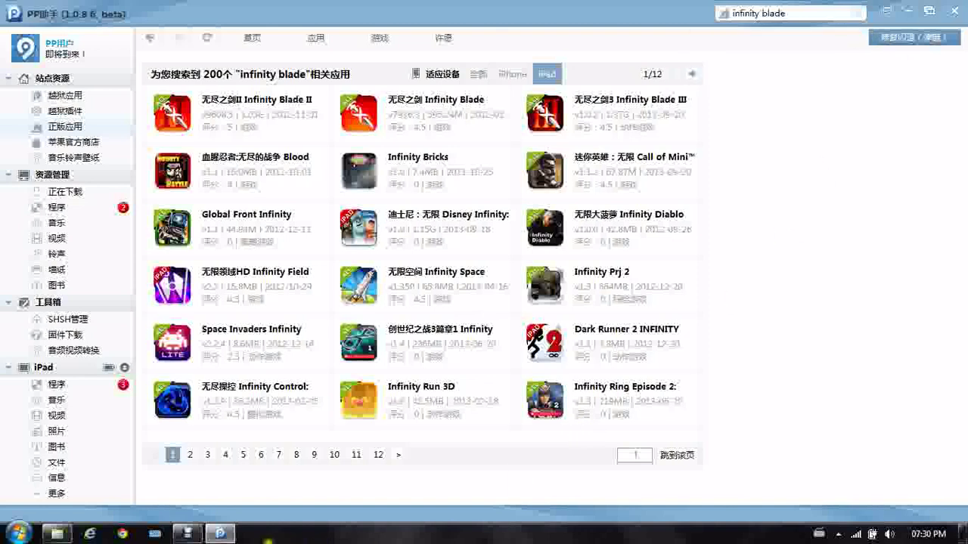
{"action": "left_click", "coordinate": [187, 534]}
{"action": "left_click", "coordinate": [369, 461]}
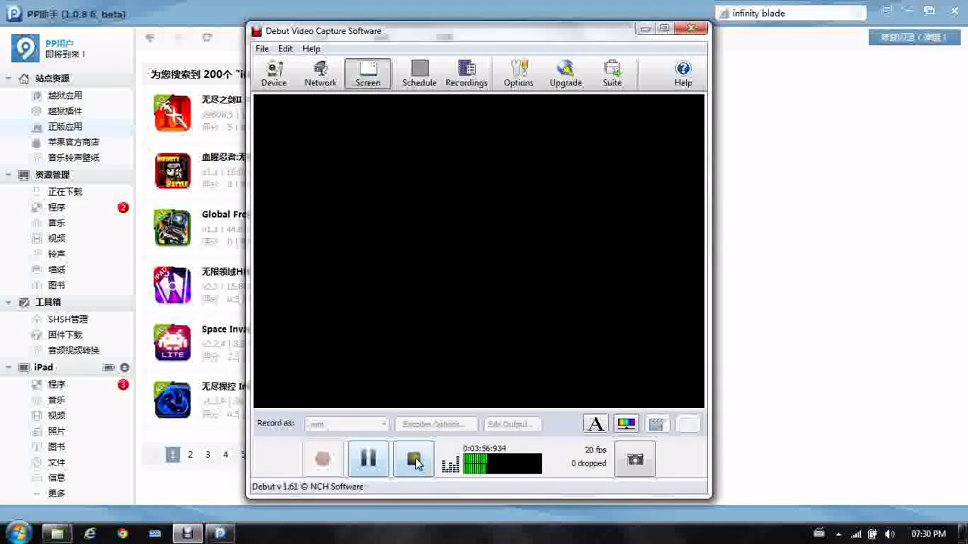